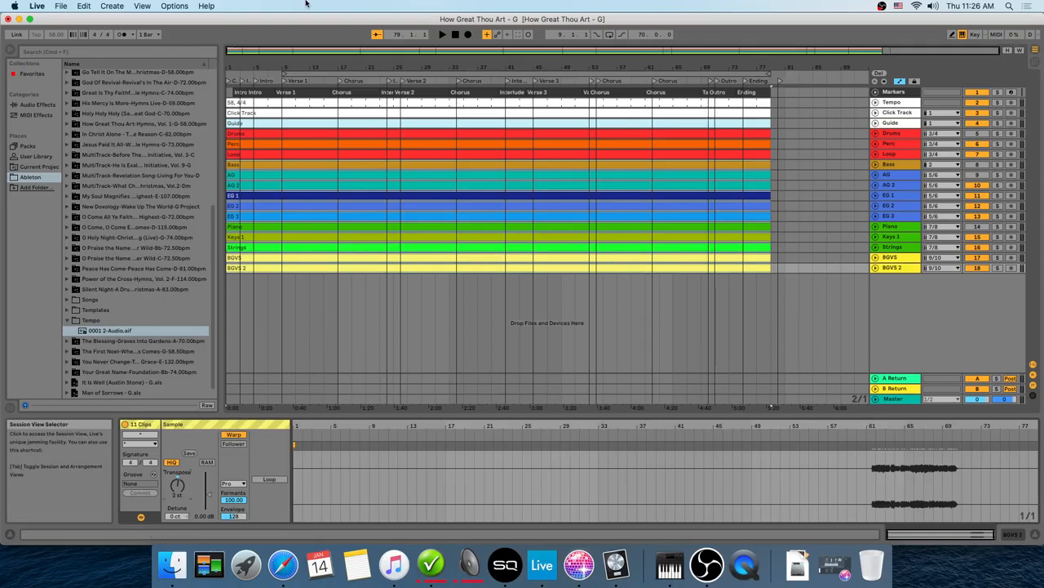
Step: Set the audio output device to Mac mini Speakers in the preferences and close them
left_click(37, 6)
left_click(57, 36)
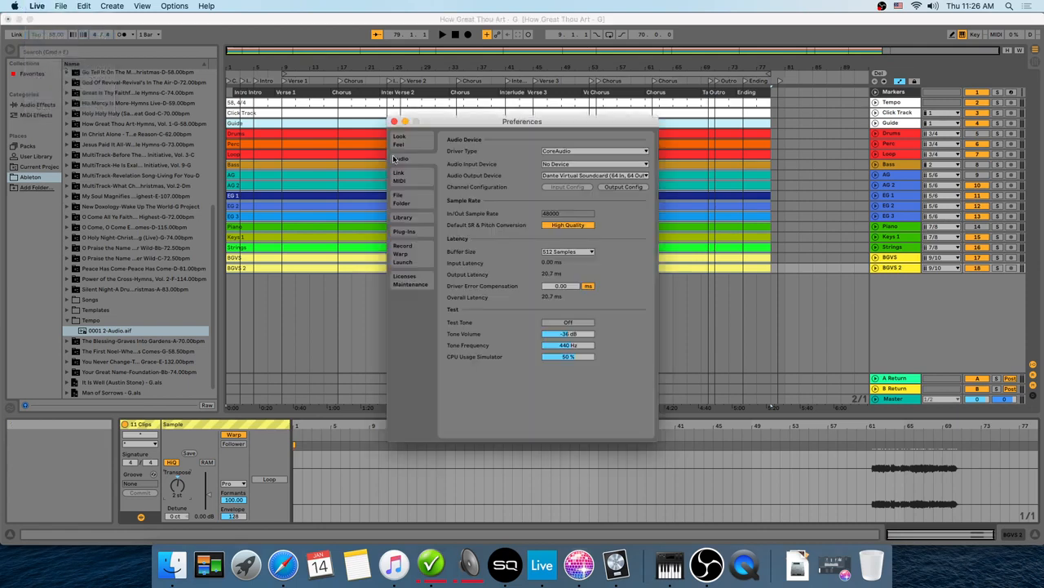
left_click(594, 176)
left_click(588, 190)
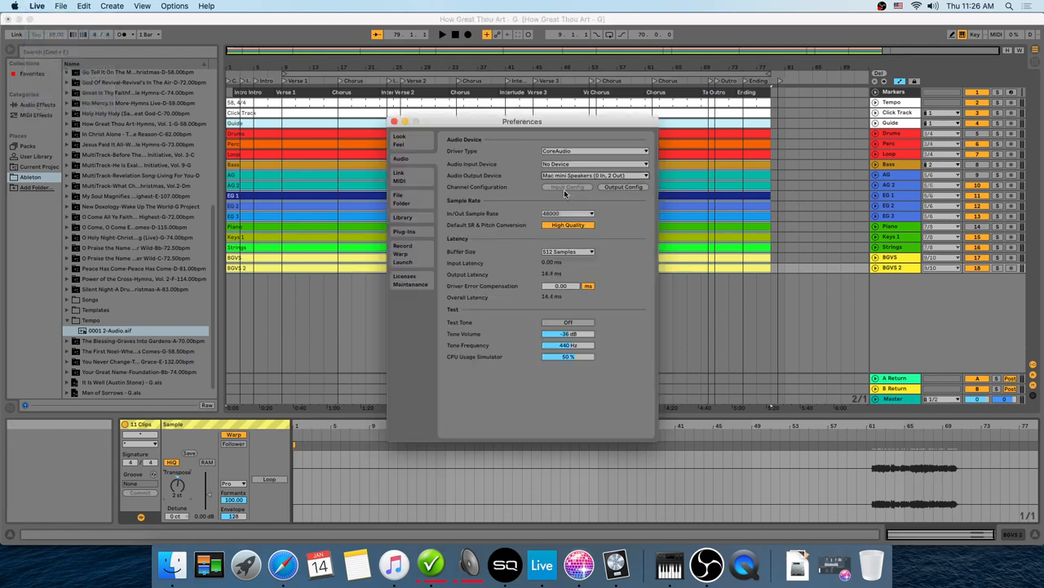
left_click(394, 120)
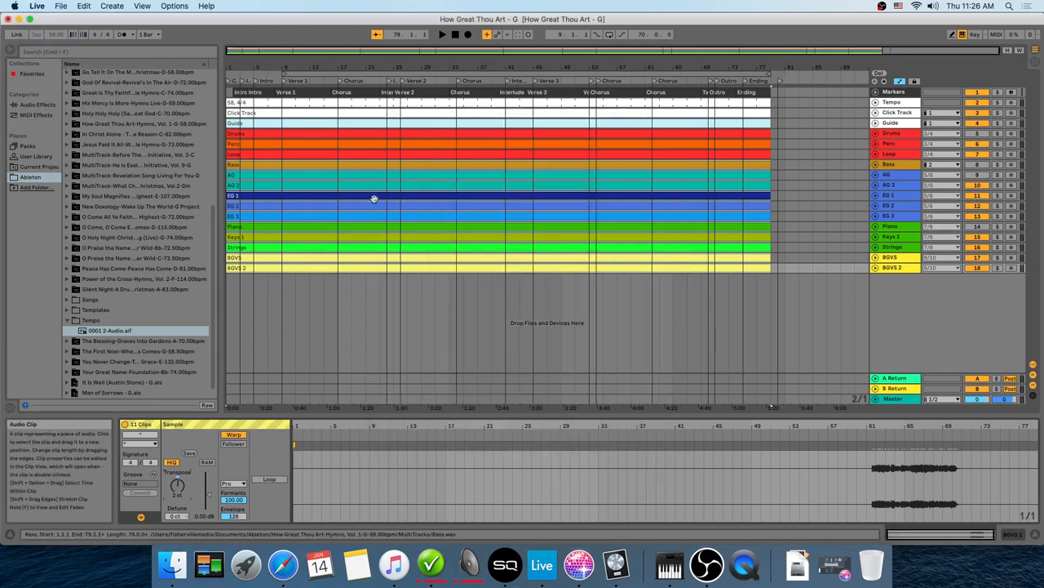
Step: Play the arrangement, zoom in, and examine the Chorus sections near the end of the song
left_click(442, 35)
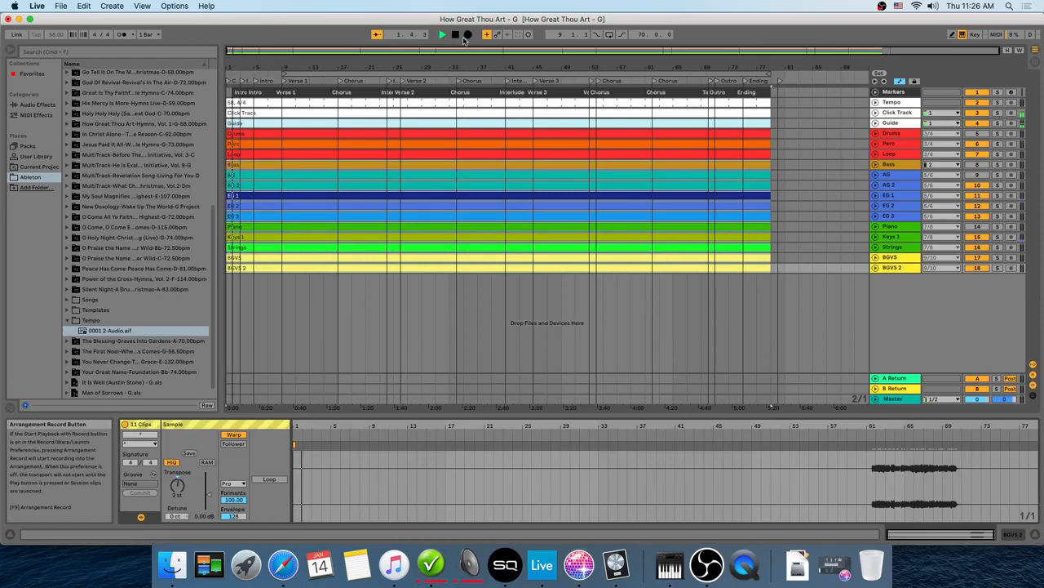
left_click(455, 34)
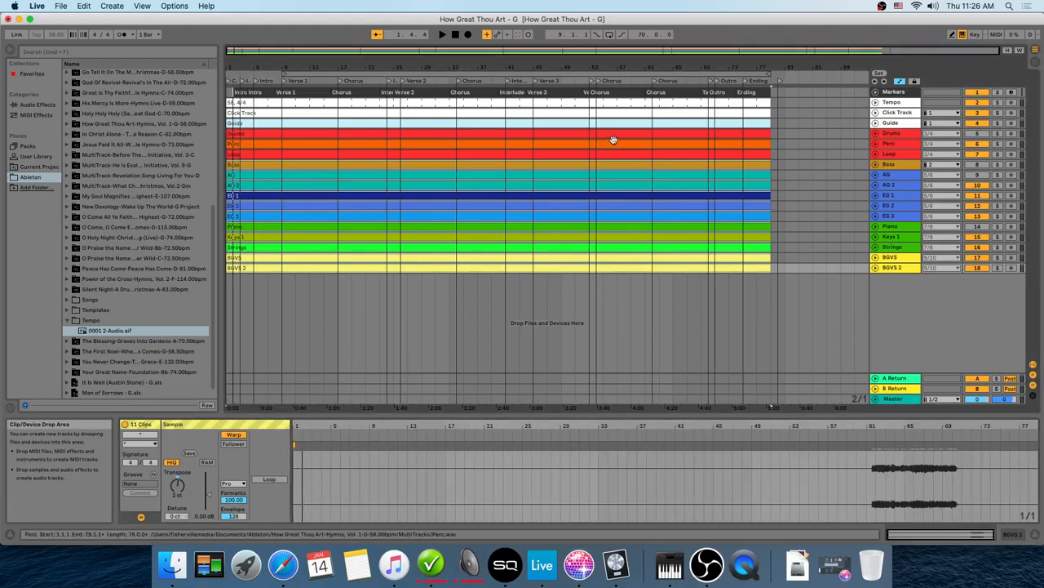
left_click(604, 291)
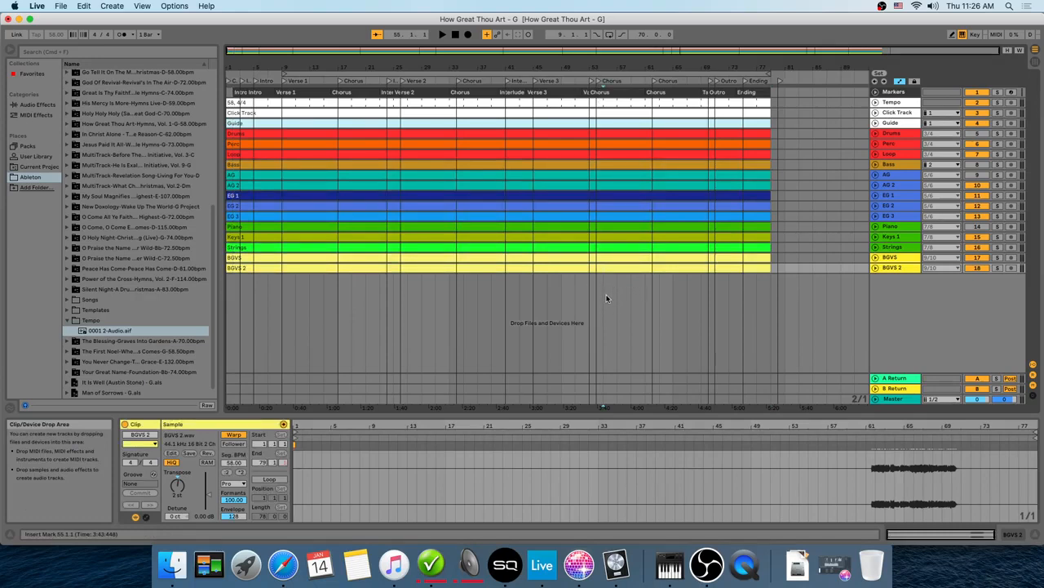
key("plus")
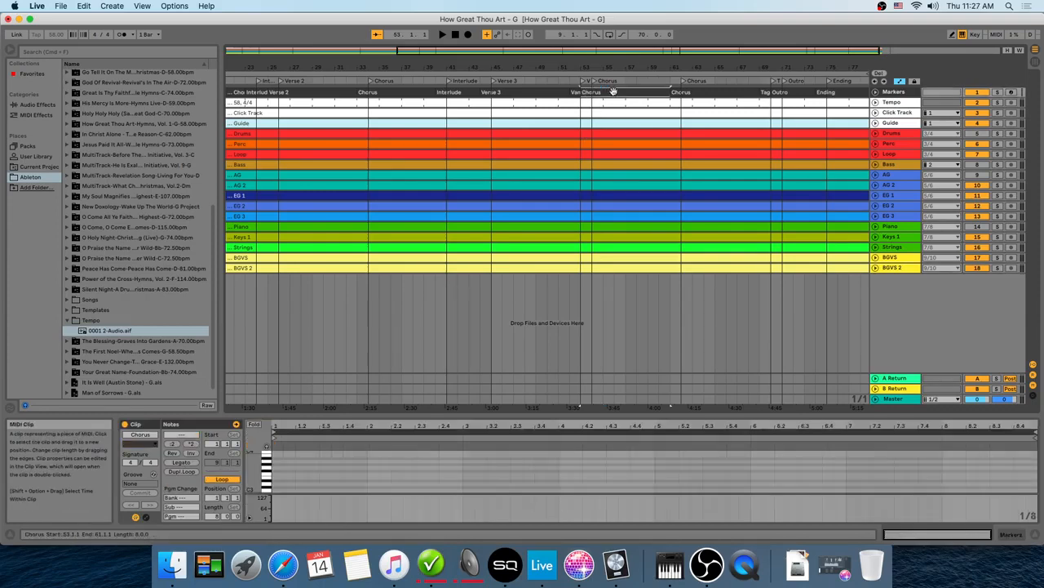
left_click(612, 92)
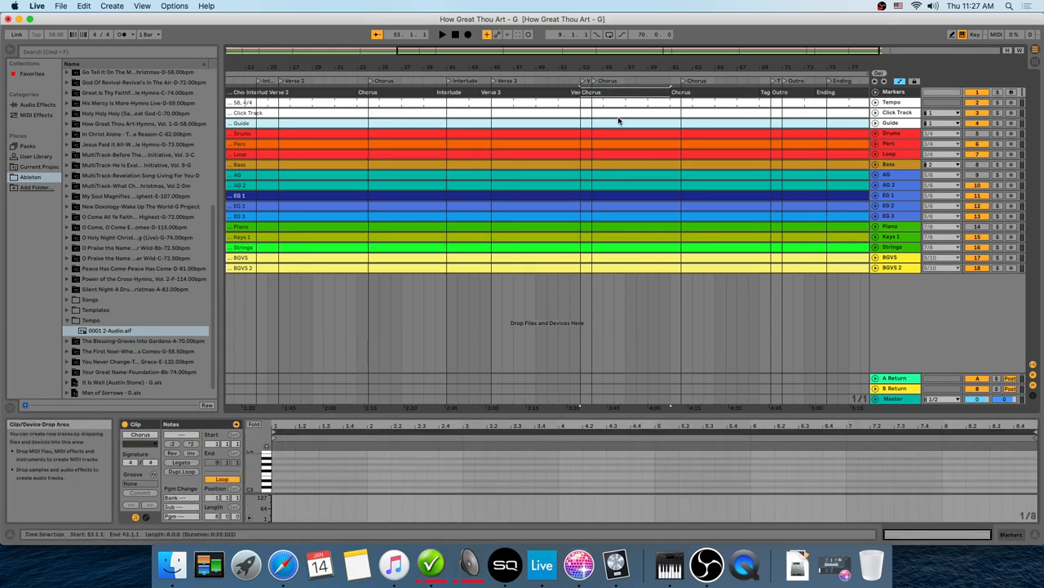
left_click(593, 283)
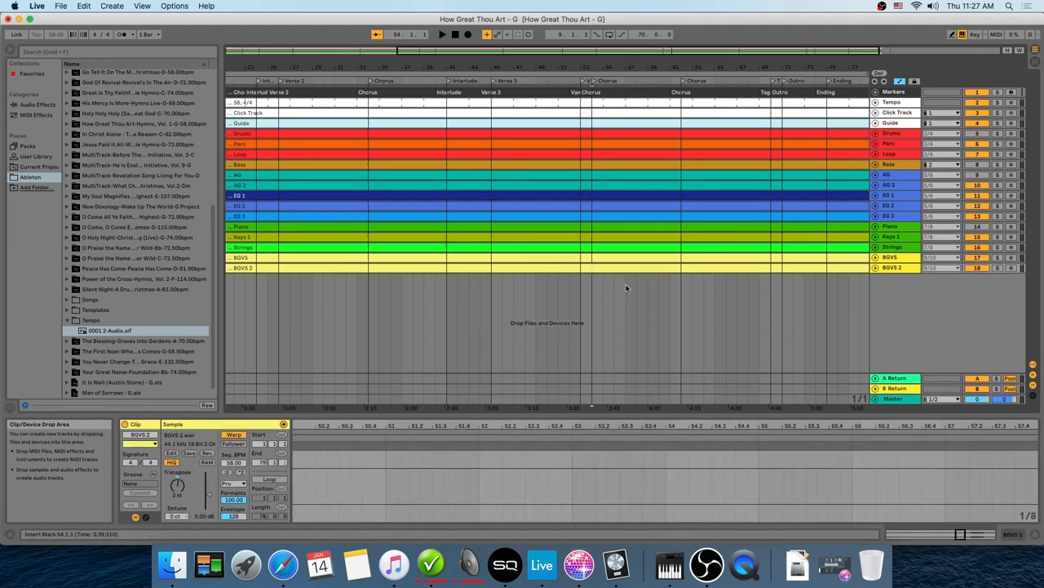
left_click(681, 287)
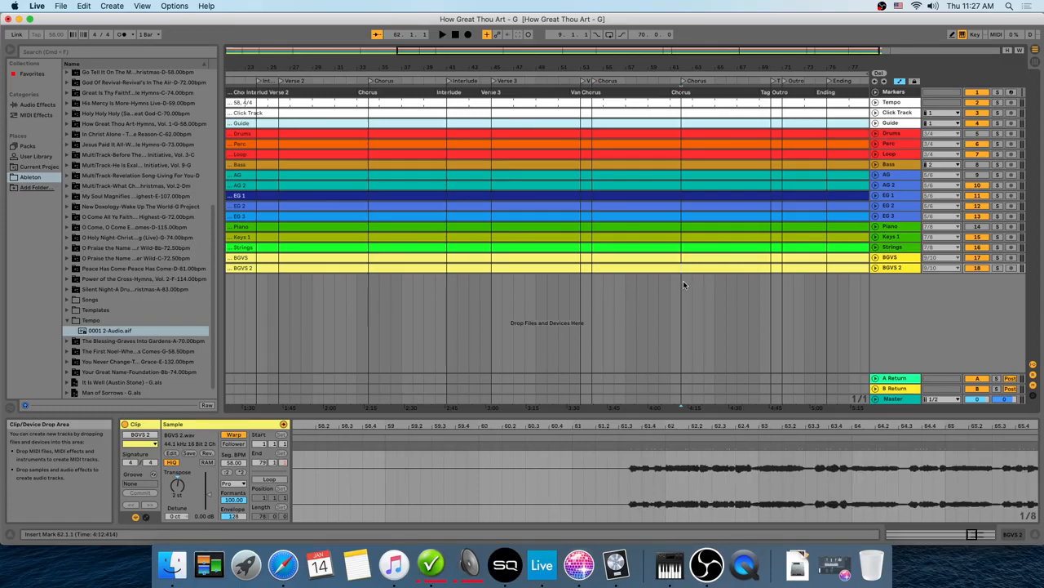
left_click(676, 96)
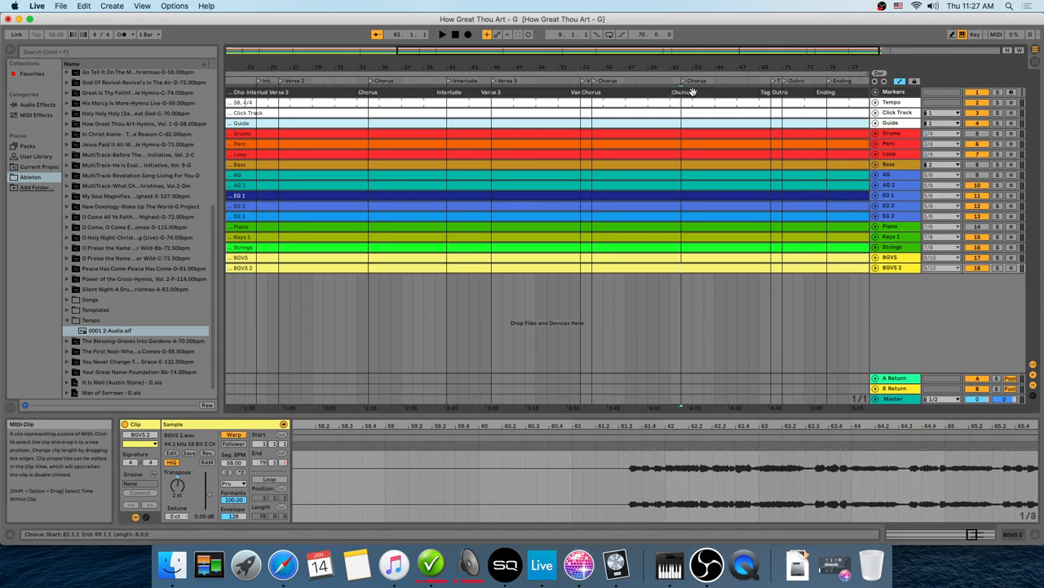
left_click(672, 291)
left_click(683, 291)
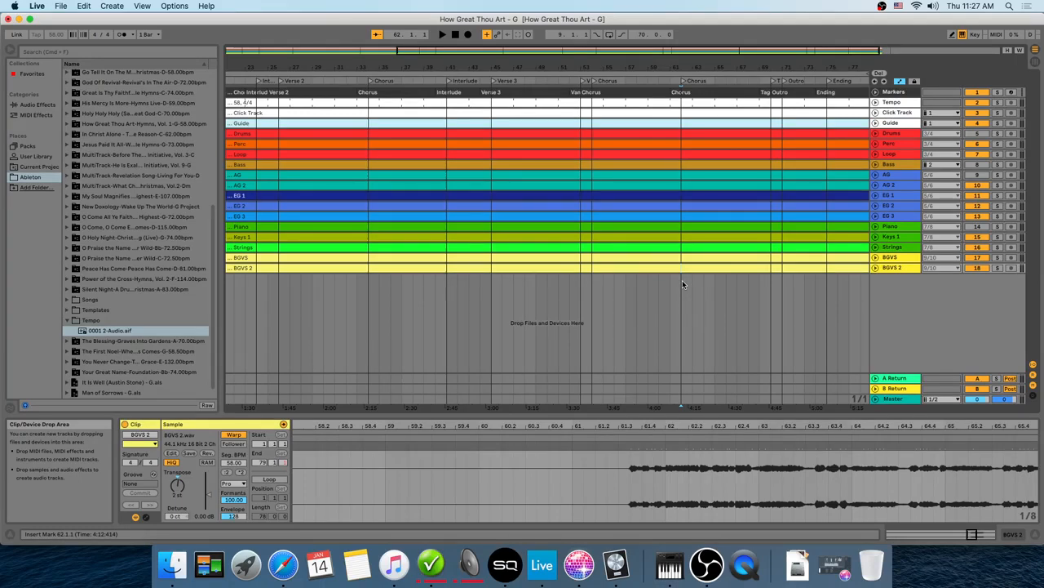
Step: Select the time range from bar 62 to bar 70 across all tracks
left_click_drag(682, 280, 691, 279)
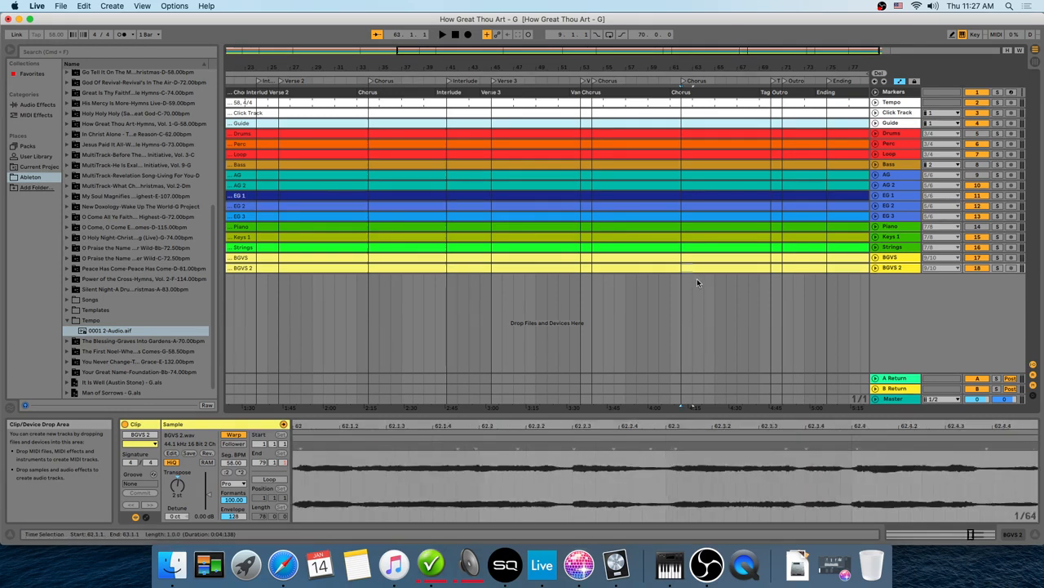
left_click_drag(697, 279, 745, 274)
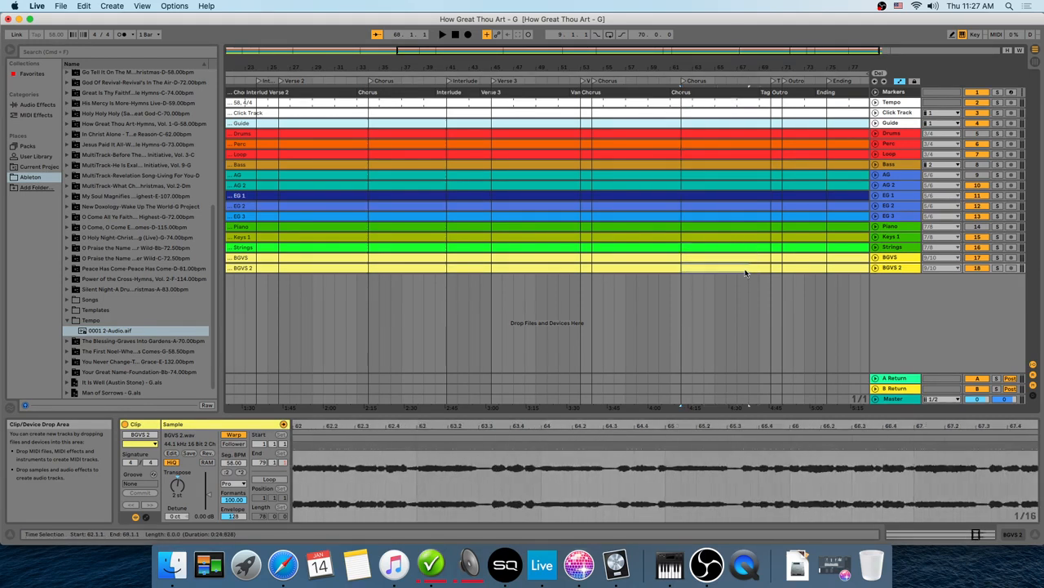
left_click_drag(683, 280, 767, 288)
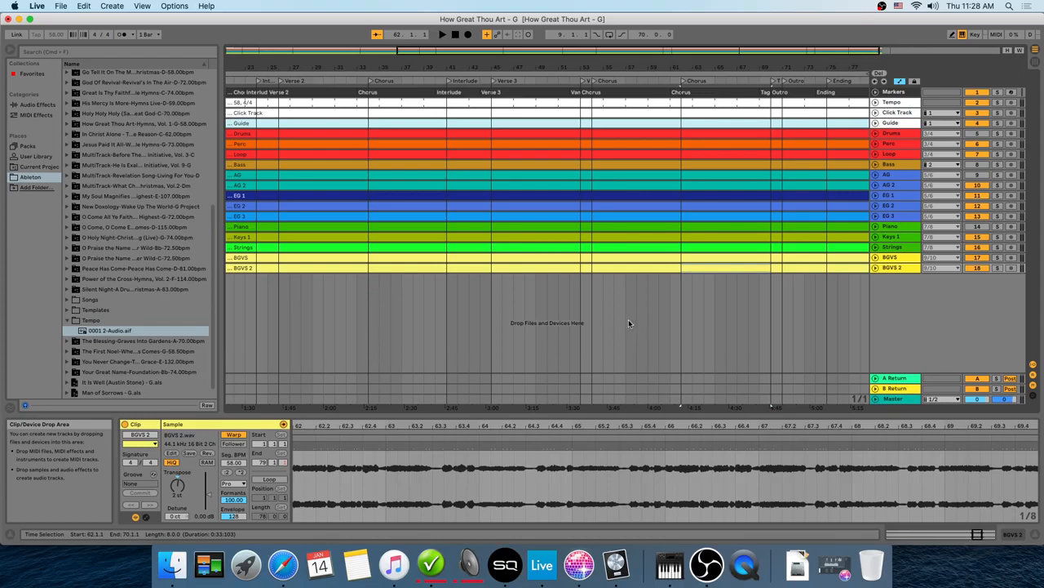
Step: Delete the clips in the selected range, then undo the clip deletion
left_click(86, 5)
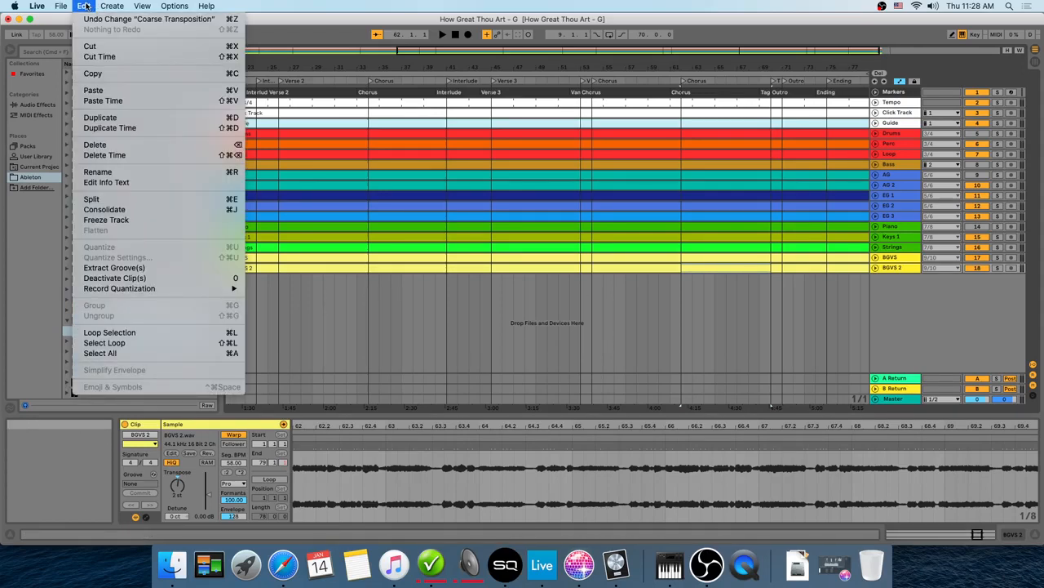
left_click(127, 143)
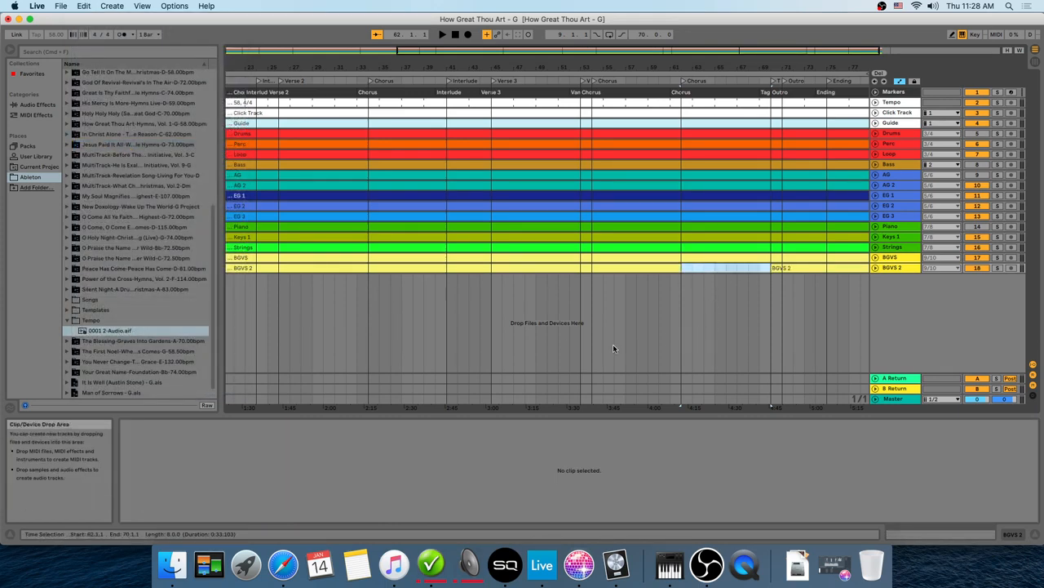
left_click(84, 6)
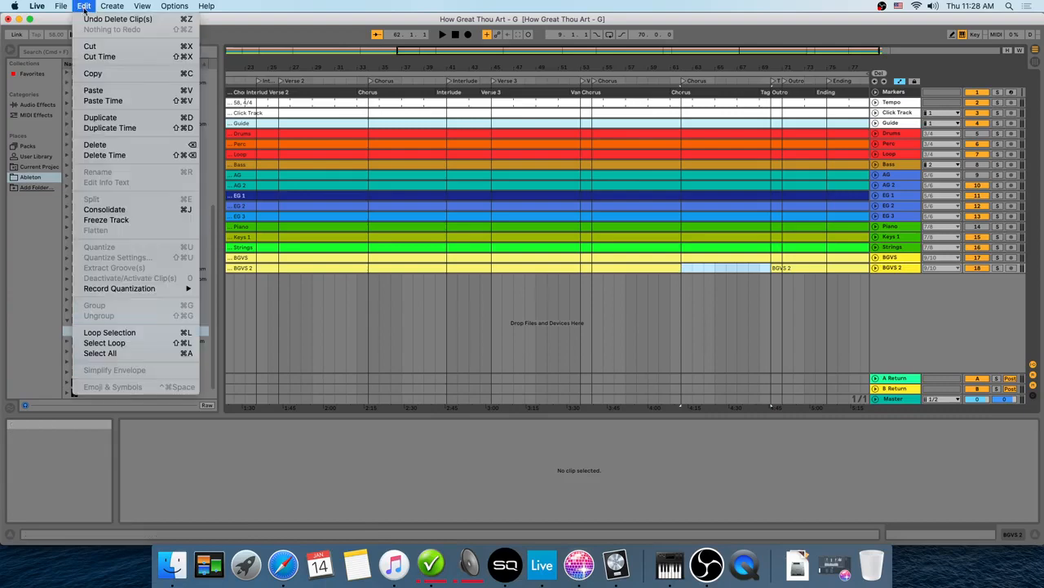
left_click(98, 15)
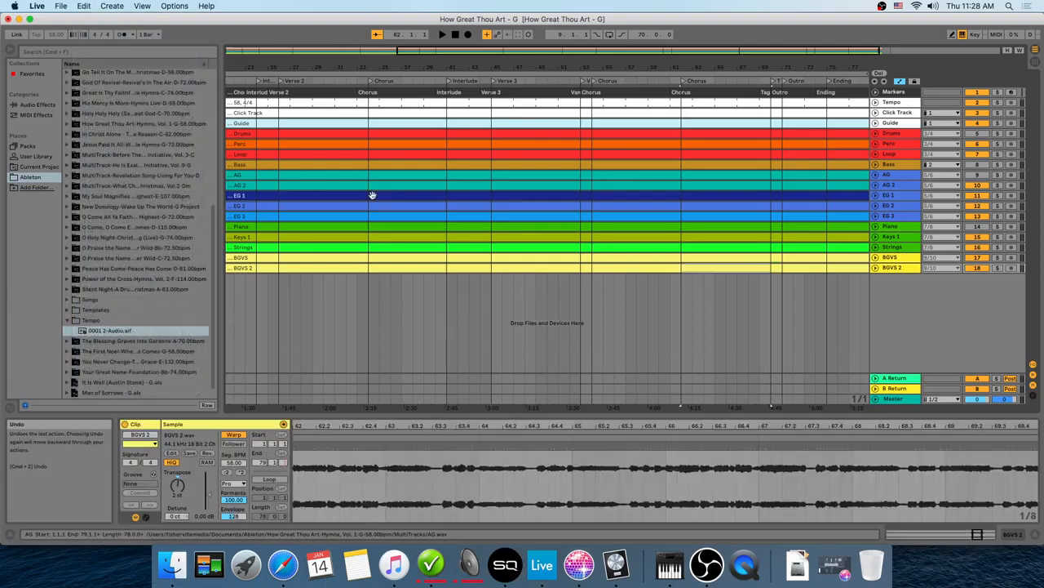
Step: Delete the selected time range so the later sections close the gap
left_click(84, 6)
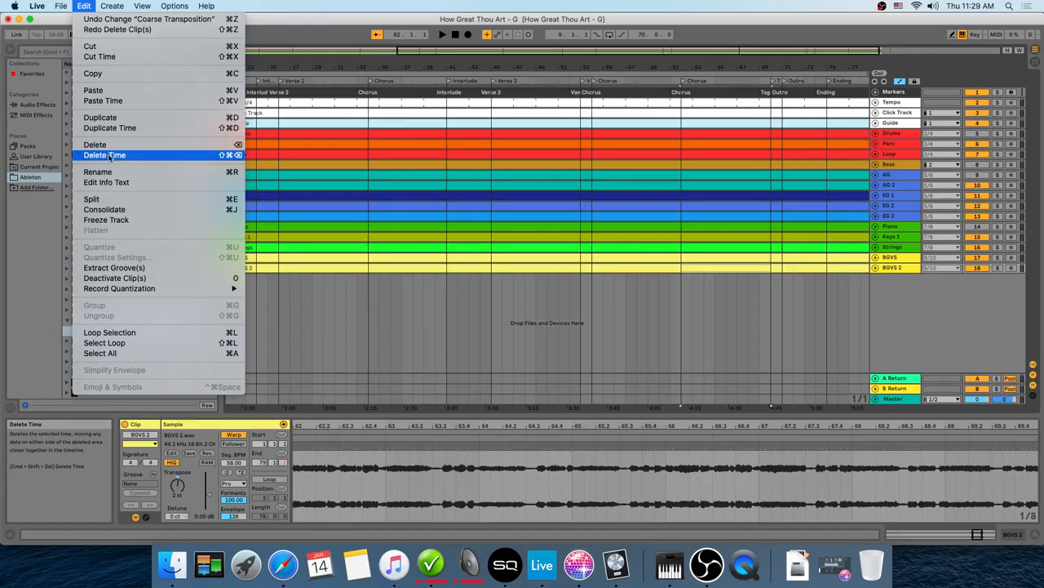
left_click(109, 155)
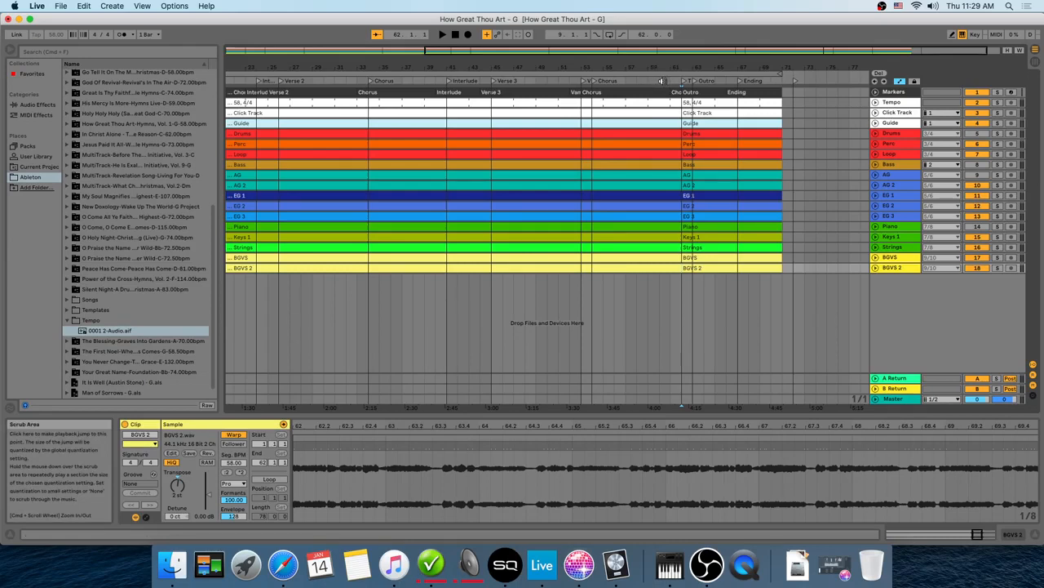
Step: Play back the arrangement across the new edit point and stop it
left_click(662, 80)
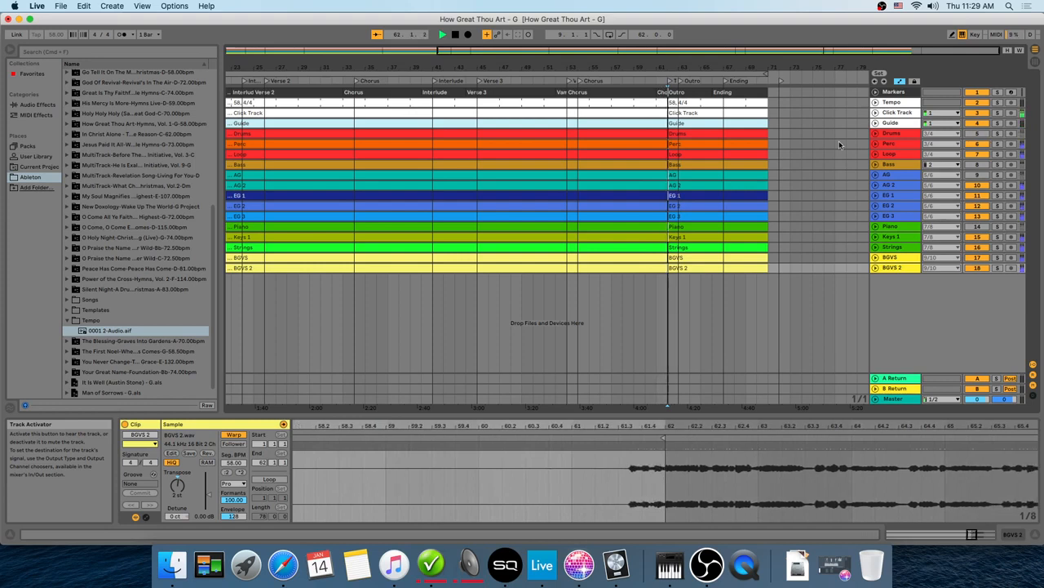
left_click(456, 34)
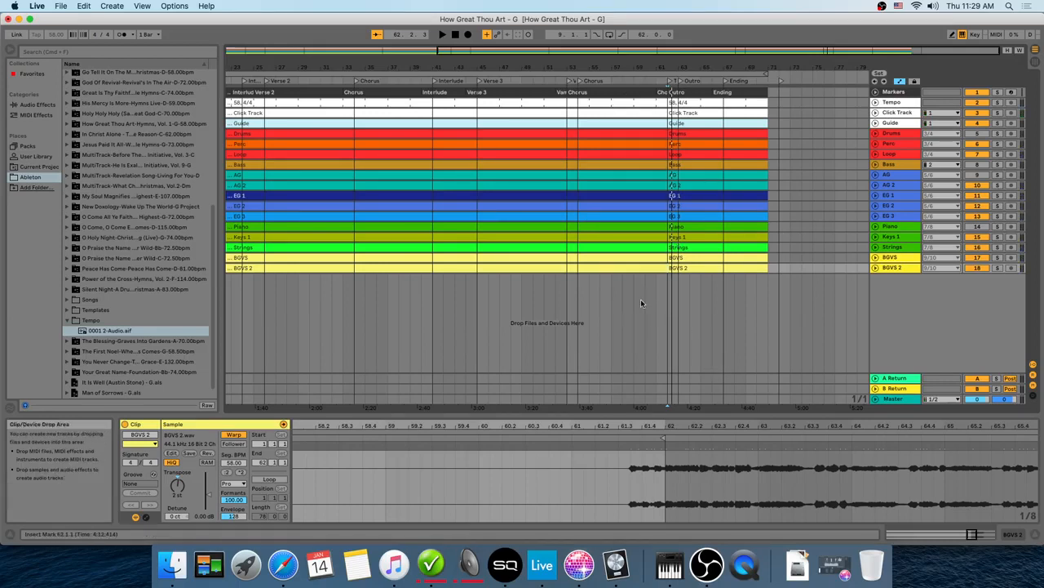
key("Left")
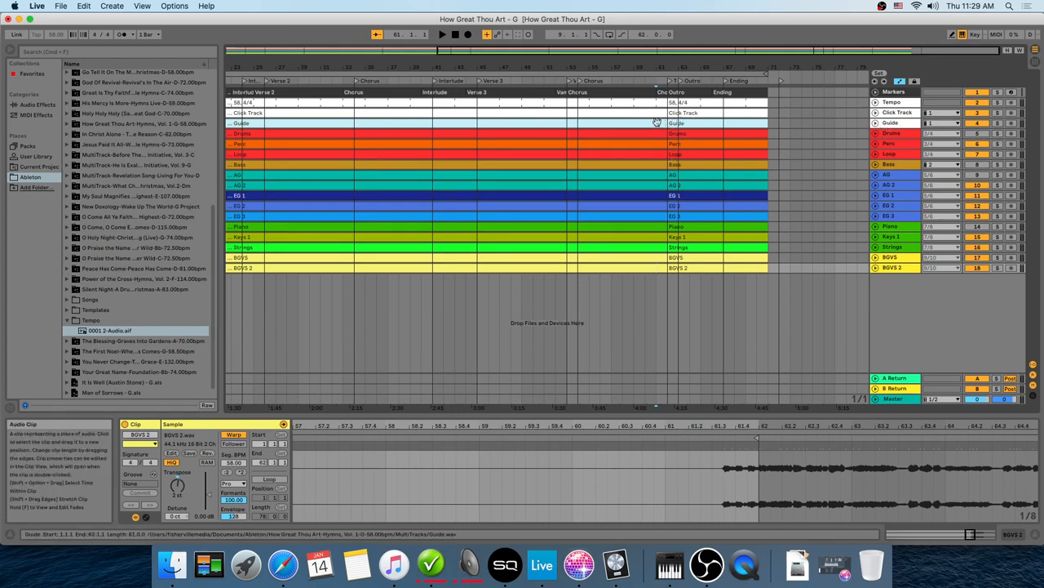
Step: Trim the end of the first Guide clip back to bar 61 and play the transition
left_click(630, 123)
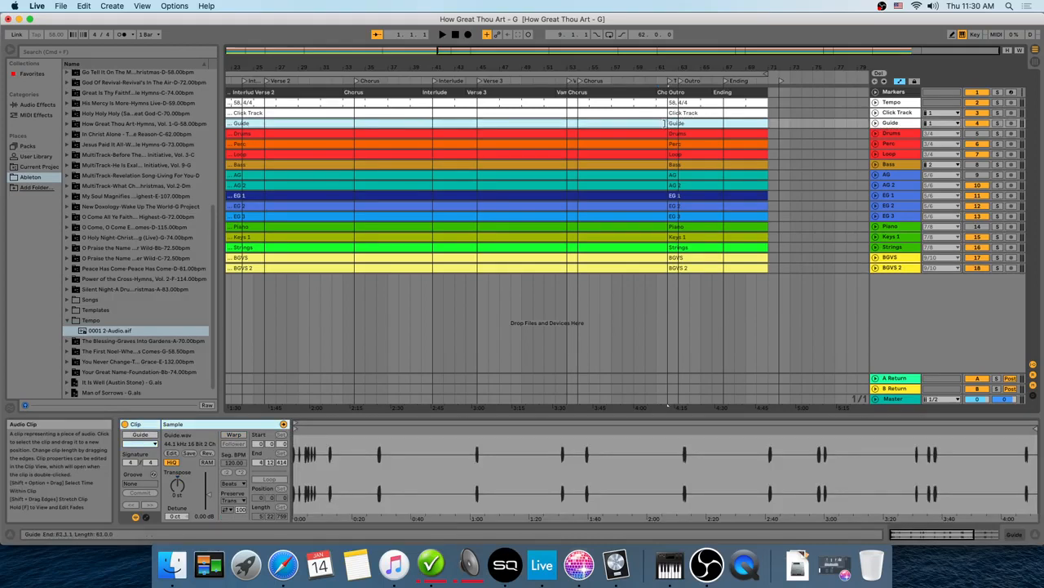
left_click_drag(665, 123, 657, 123)
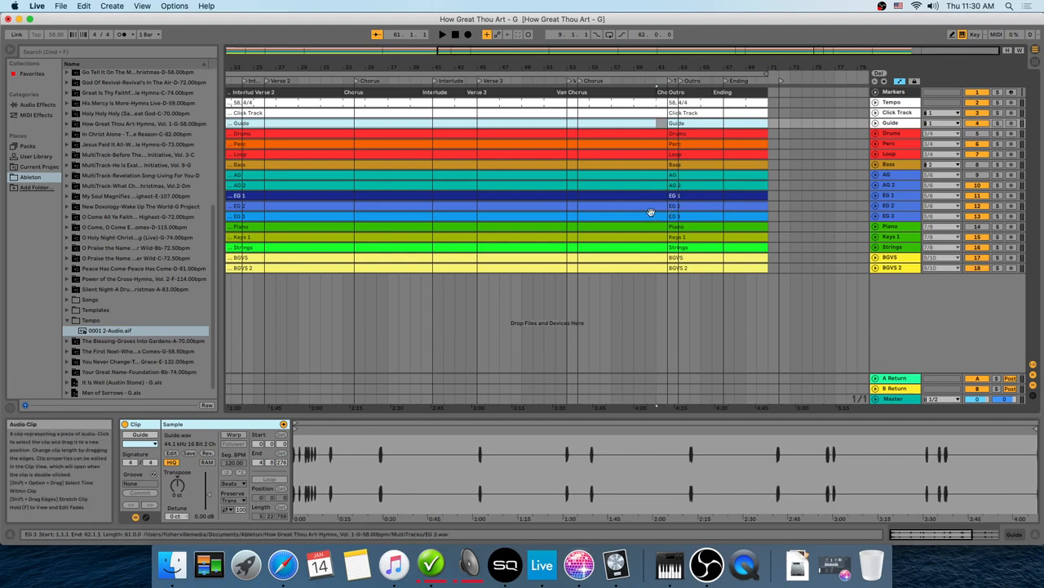
left_click(646, 80)
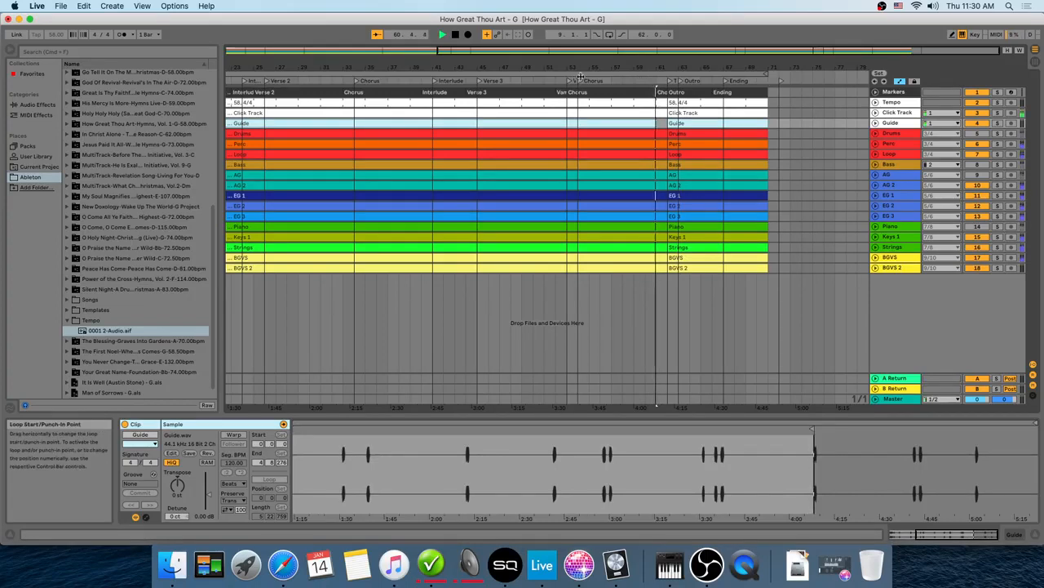
left_click(455, 35)
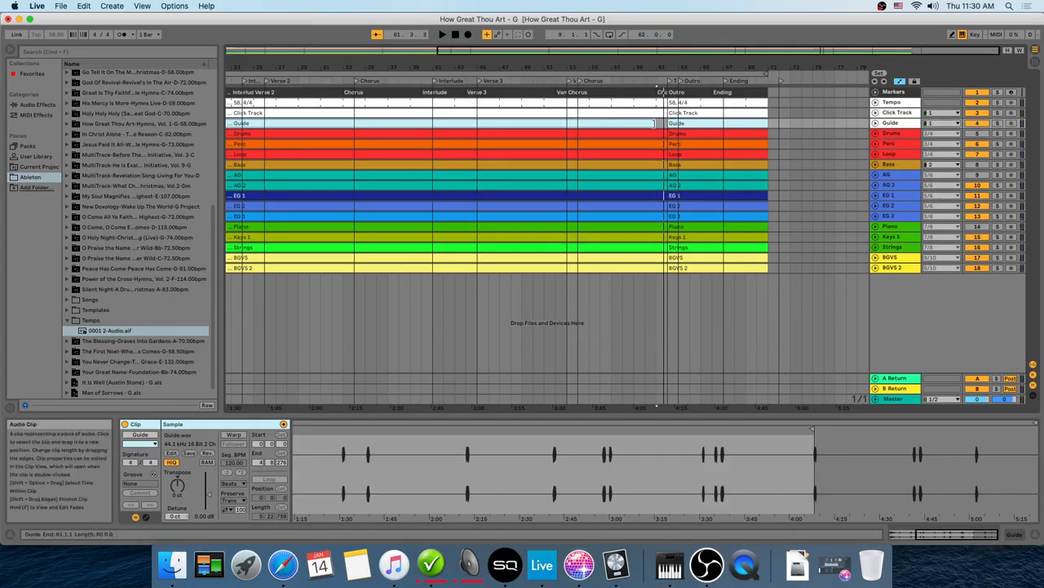
Step: Extend the start of the following Guide clip back to bar 61 and play the transition again
left_click_drag(662, 122, 659, 124)
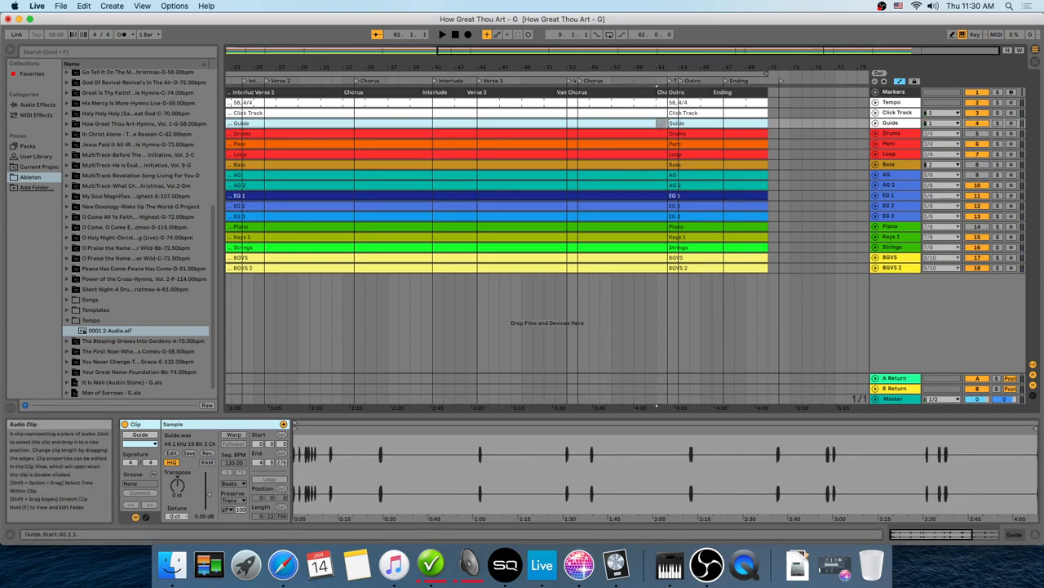
left_click(670, 123)
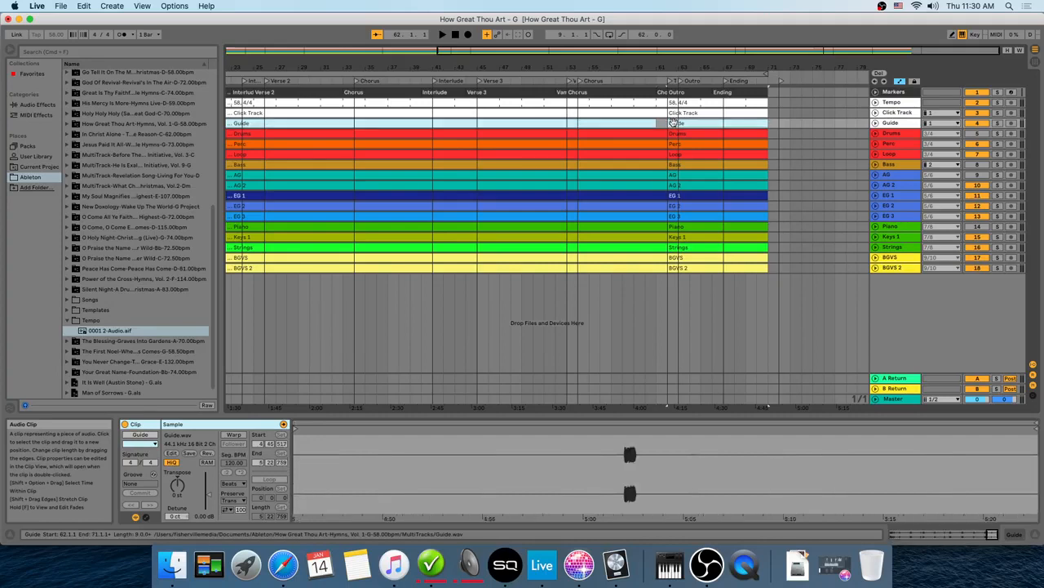
left_click_drag(668, 123, 660, 123)
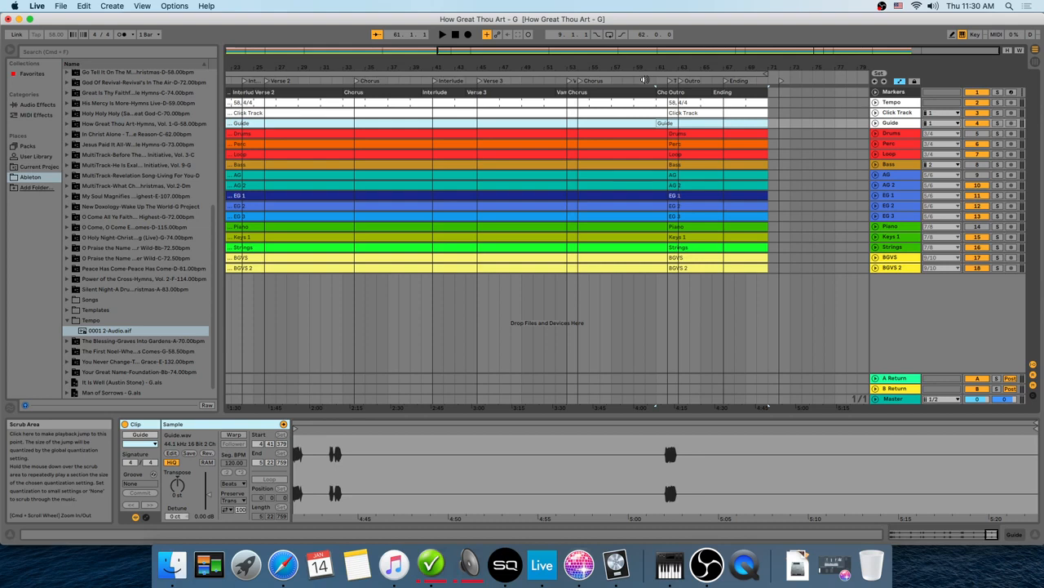
left_click(644, 79)
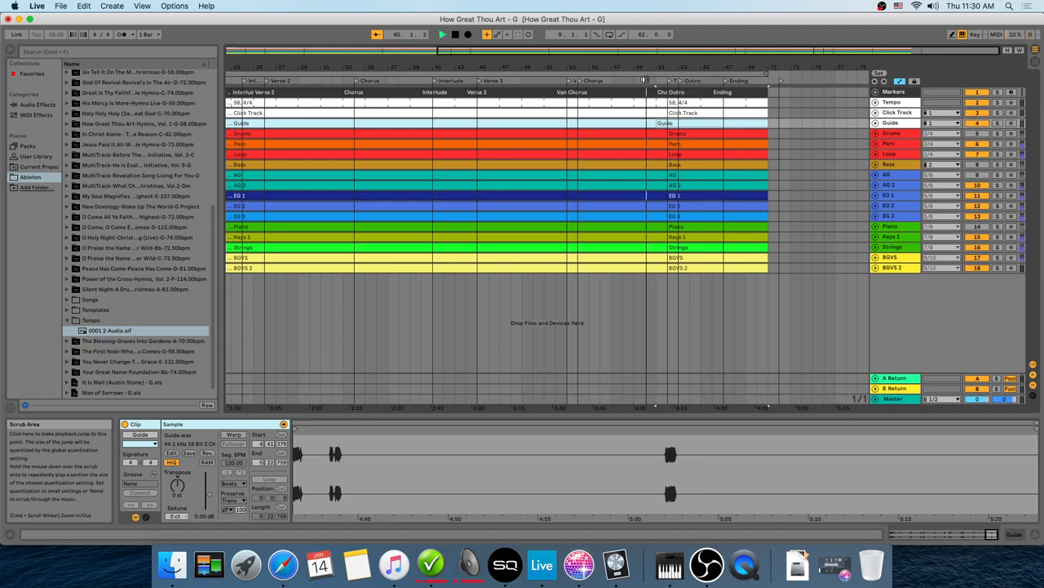
left_click(455, 34)
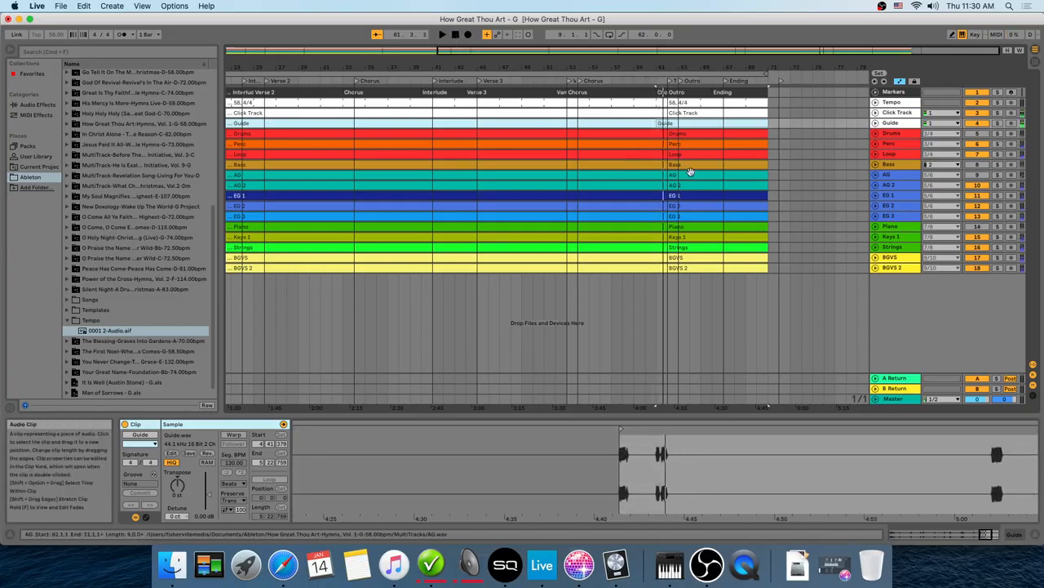
left_click(669, 123)
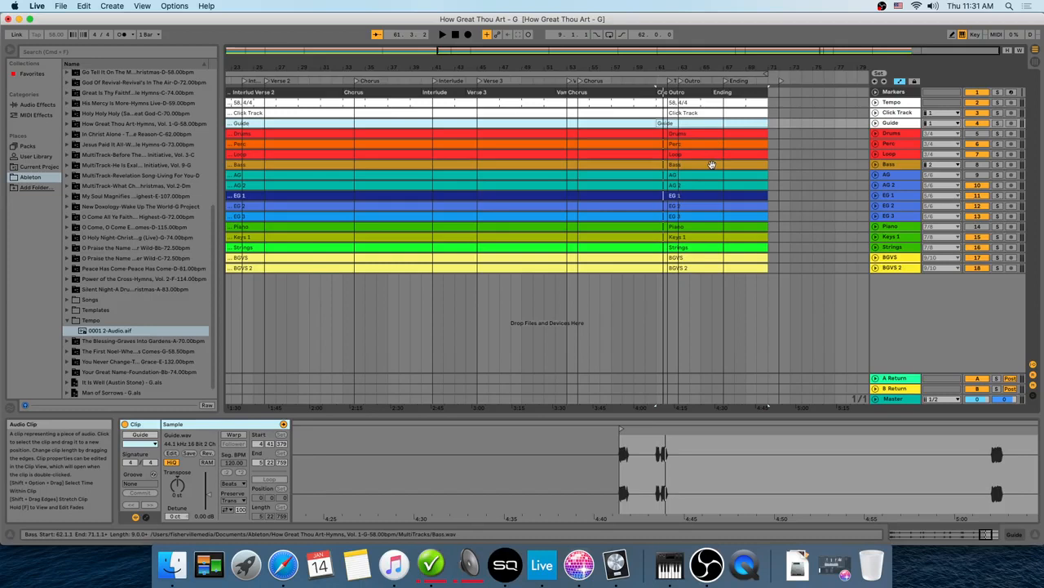
left_click(617, 284)
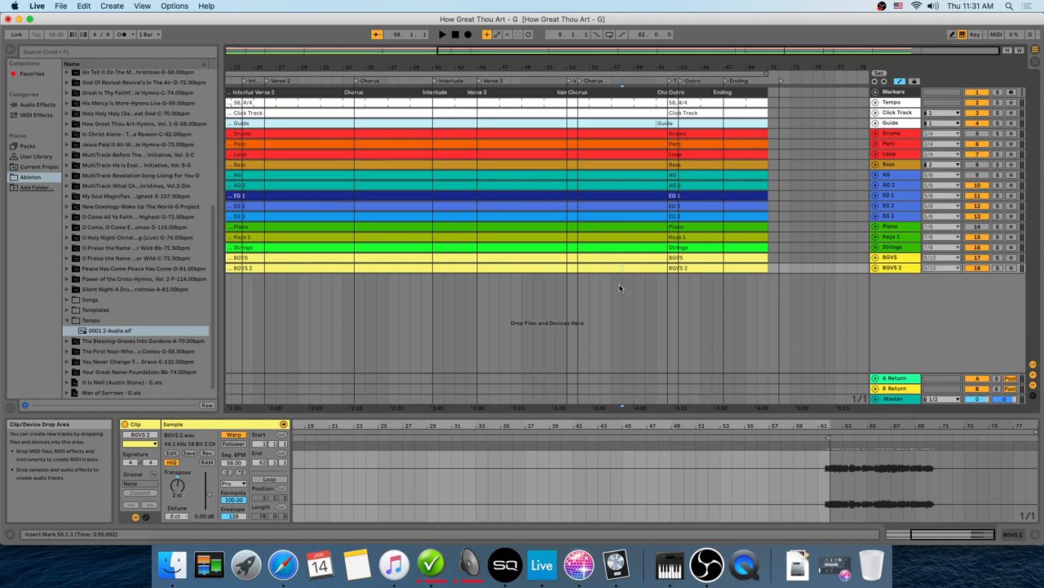
Step: Undo the two clip resizes and the time deletion to bring back the removed chorus section
left_click(85, 6)
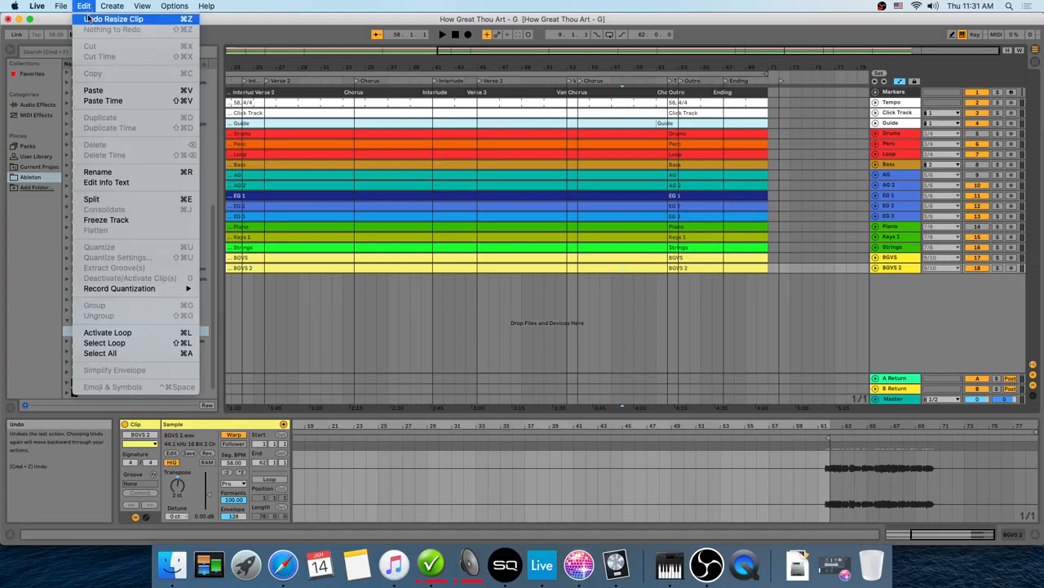
left_click(88, 18)
left_click(87, 7)
left_click(88, 18)
left_click(87, 7)
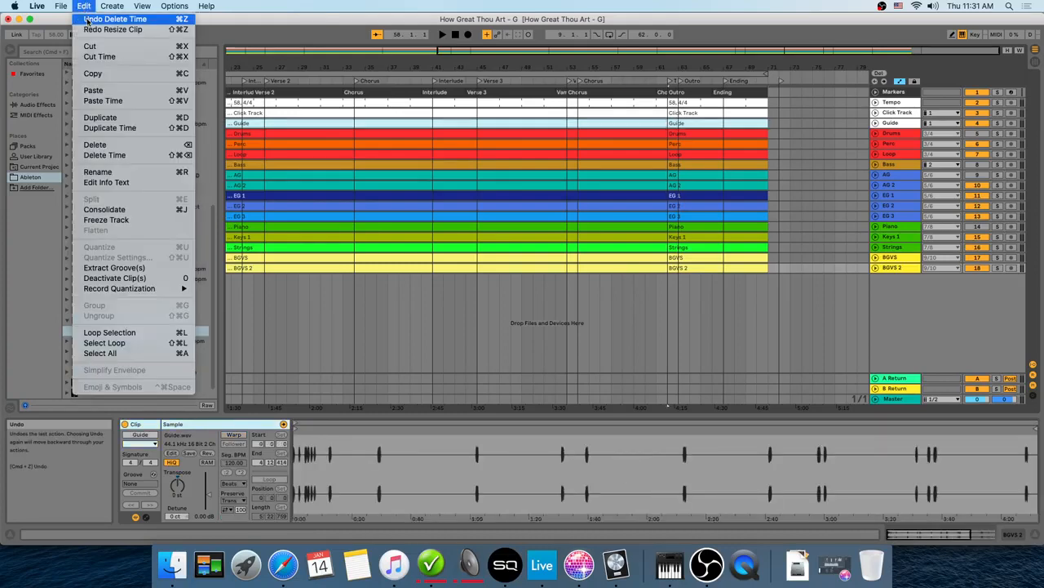
left_click(88, 18)
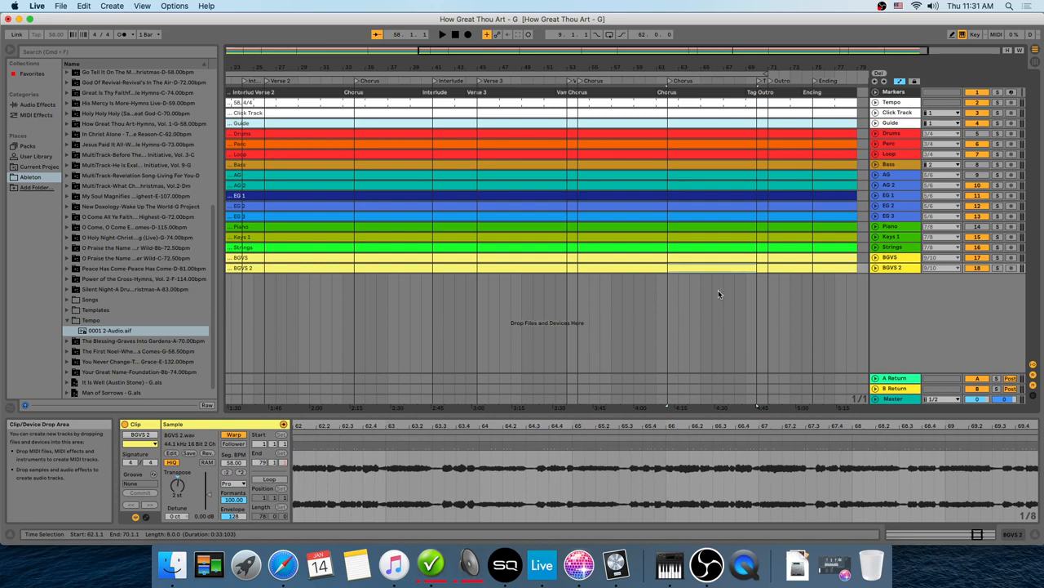
Step: Select the time range of the last chorus, bars 62 to 70, across all tracks and duplicate that time
left_click(675, 292)
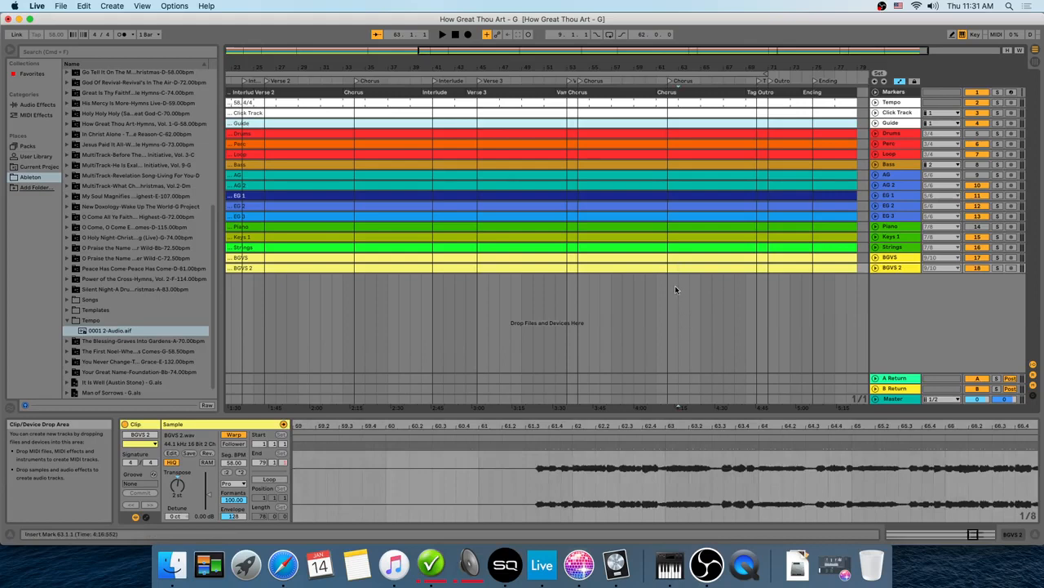
key("shift+Left")
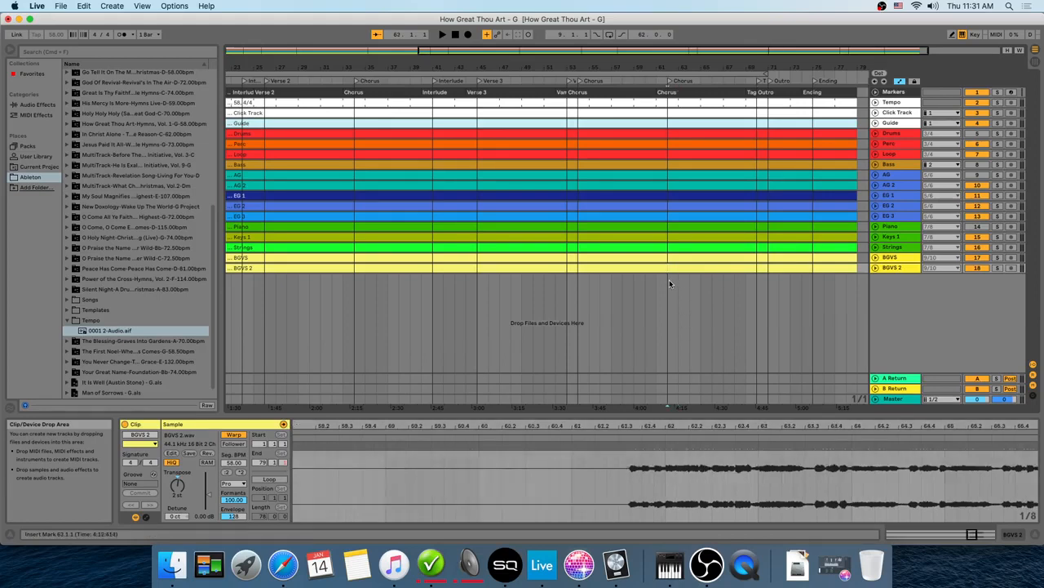
left_click_drag(679, 284, 751, 282)
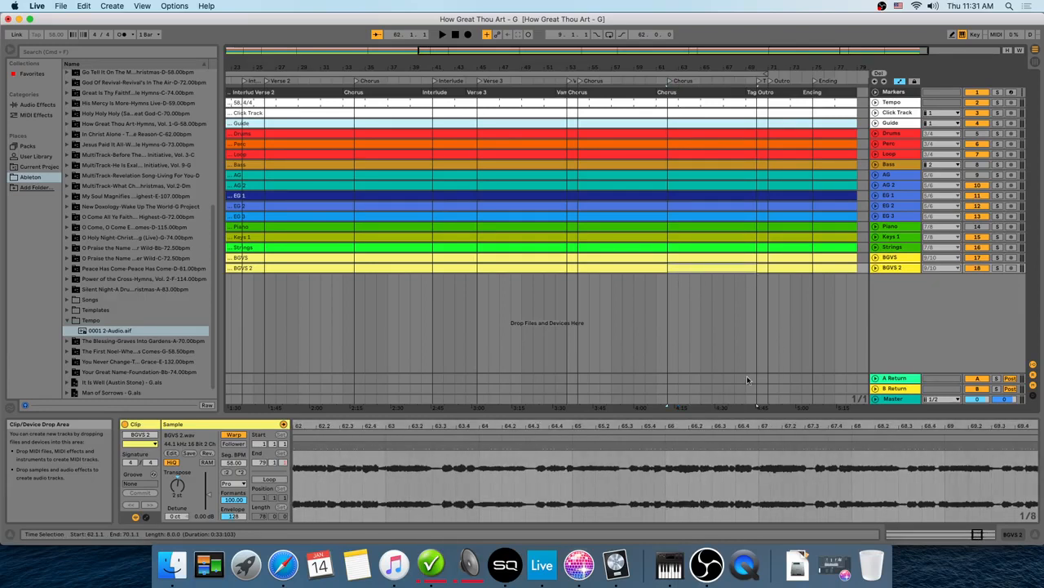
left_click(86, 7)
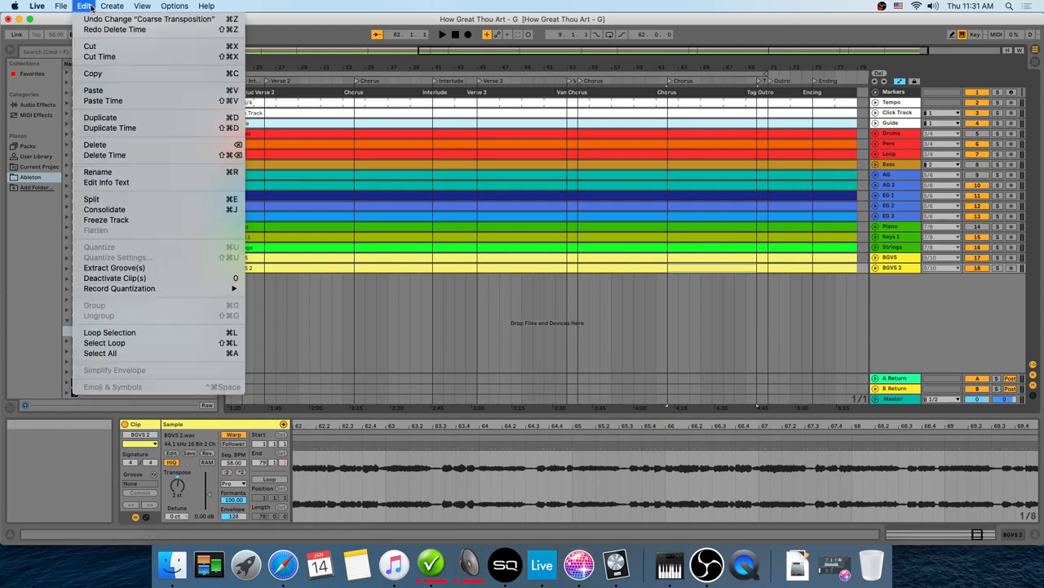
left_click(135, 128)
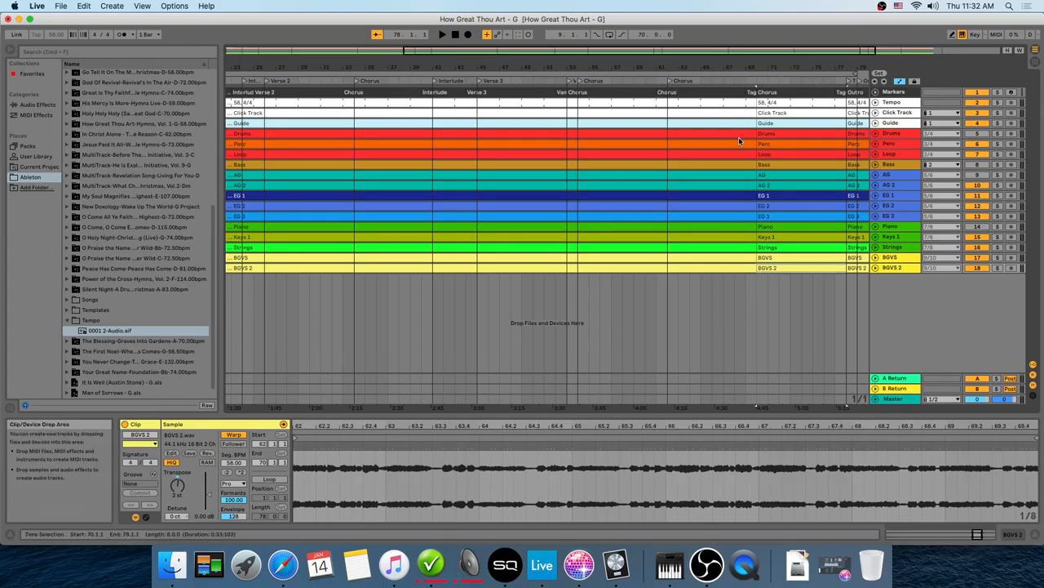
Step: Delete the small Tag clip on the Markers track and extend the following Chorus marker clip's start back over its place
left_click(752, 92)
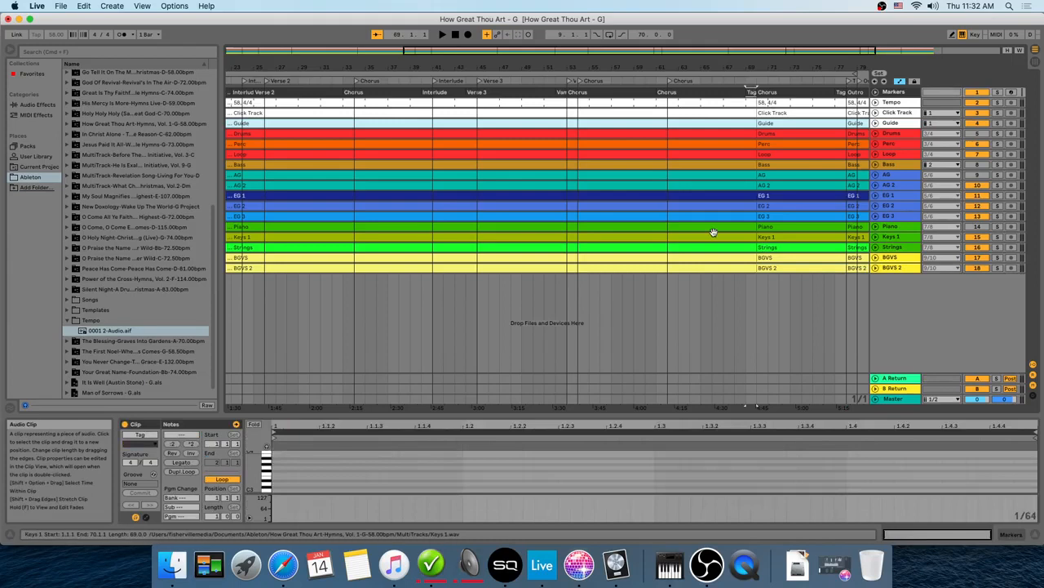
key("Delete")
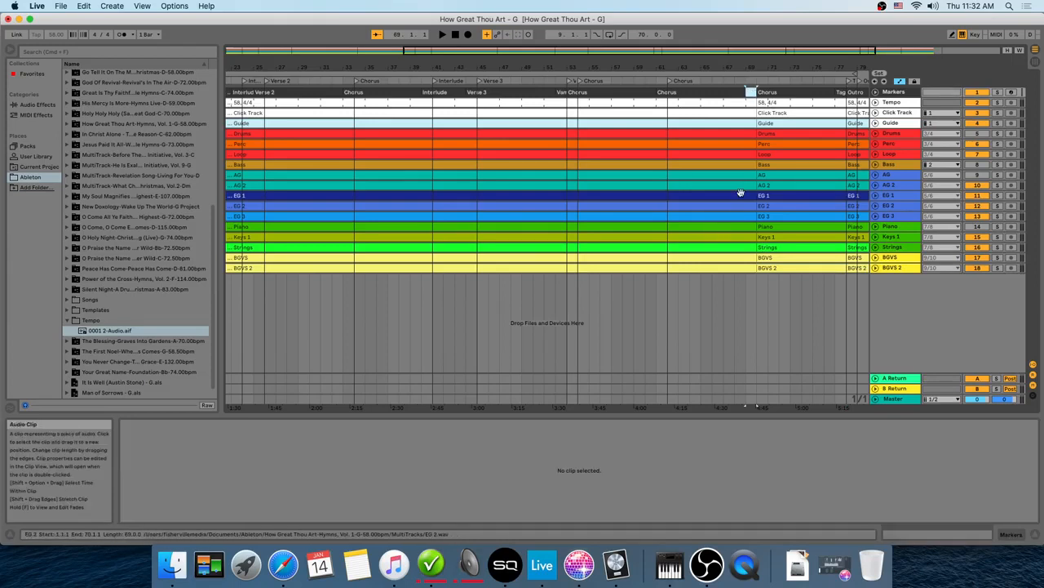
left_click(751, 91)
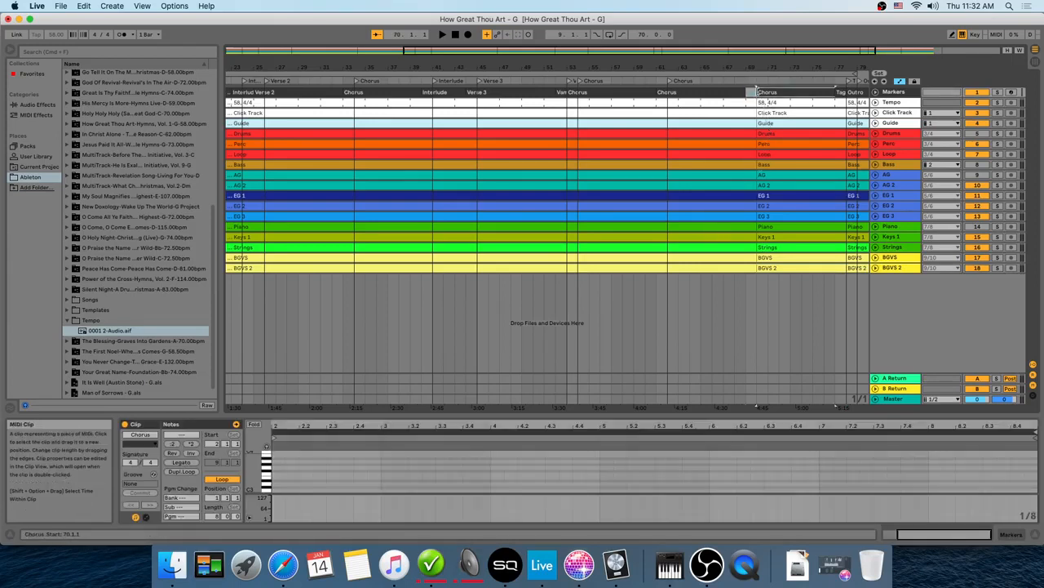
left_click_drag(756, 89, 749, 93)
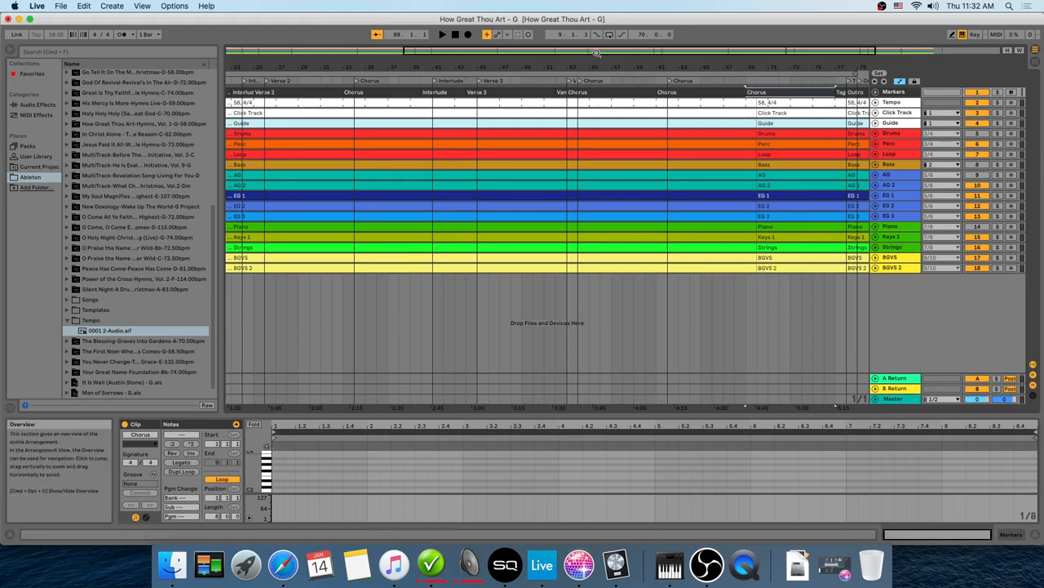
left_click_drag(603, 51, 727, 50)
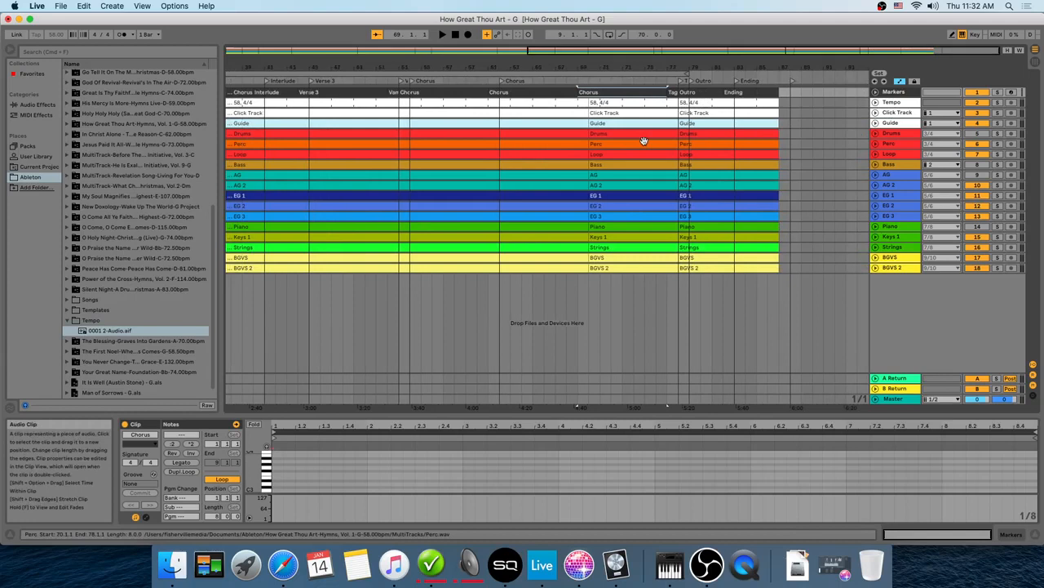